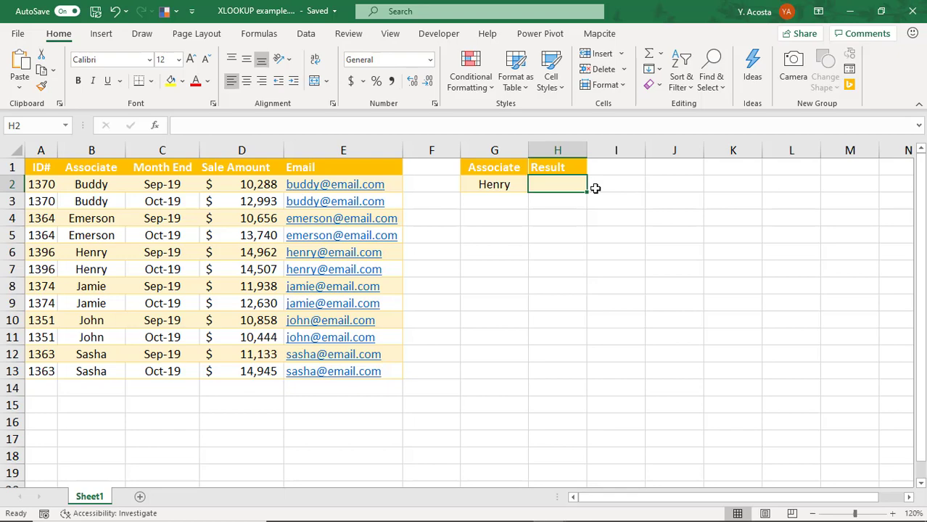
Enter an XLOOKUP formula in H2 that looks up G2 in B2:B13 and returns the matching ID from A2:A13
type("=XLO")
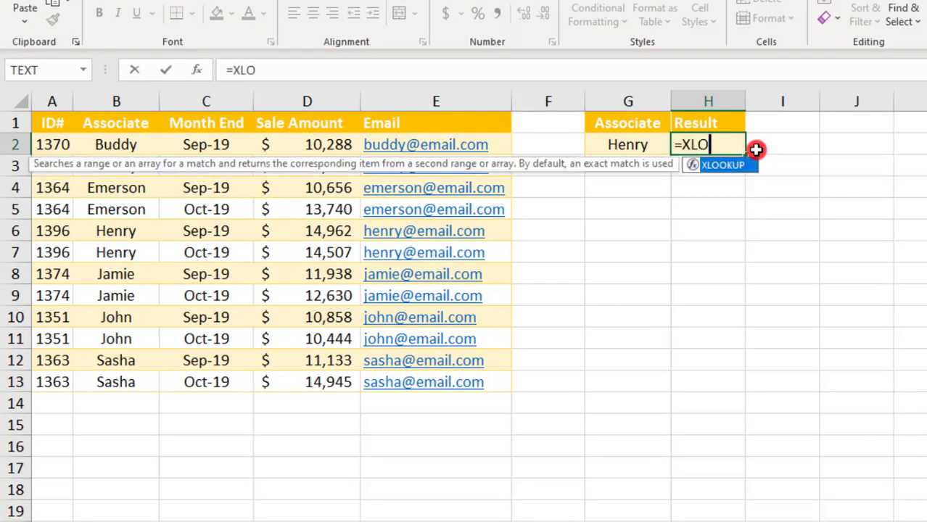
key("Tab")
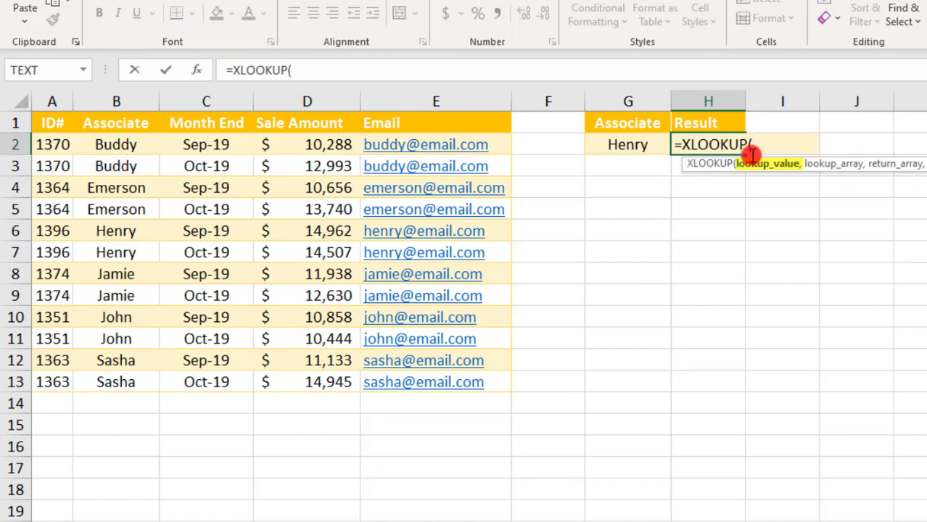
left_click(644, 144)
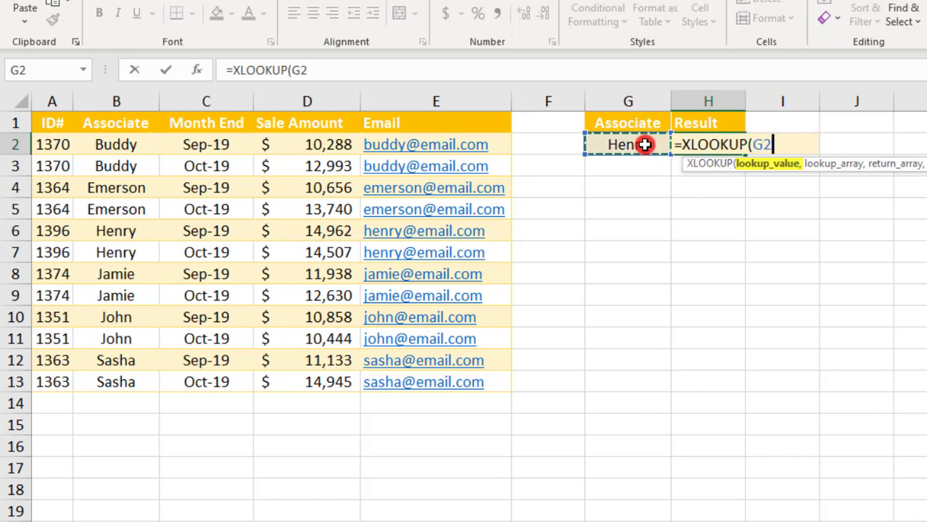
type(",")
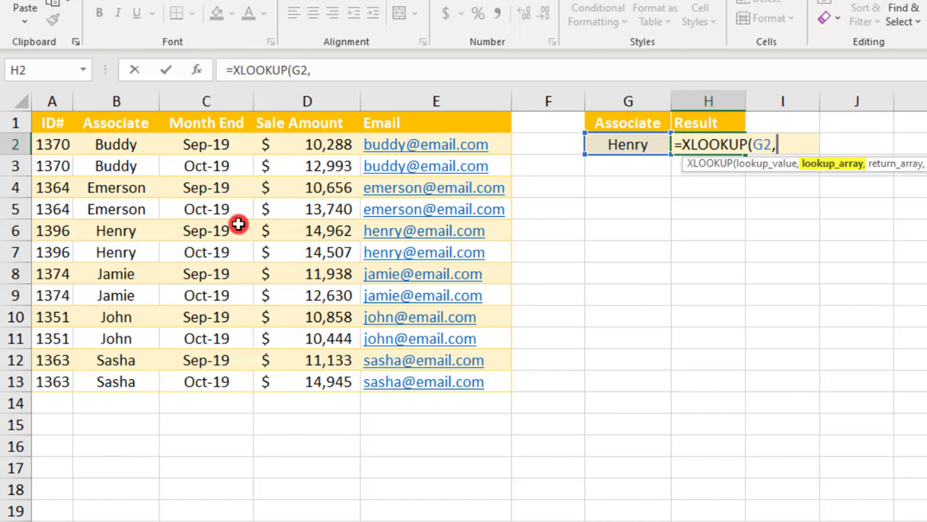
left_click_drag(119, 145, 116, 391)
type(",")
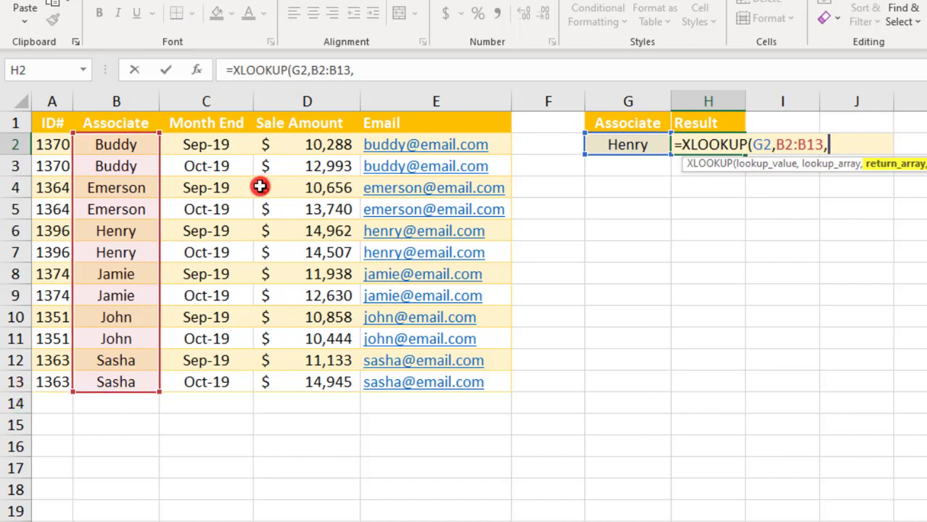
left_click_drag(61, 145, 44, 372)
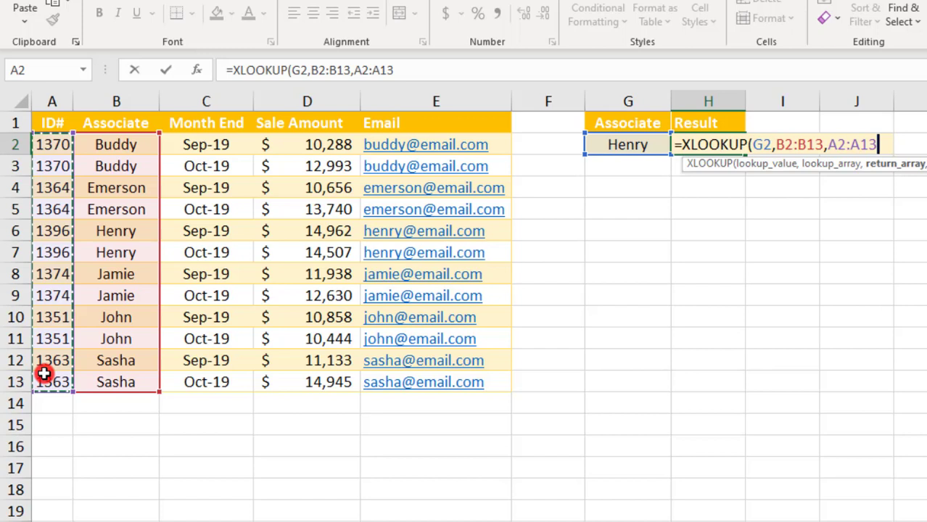
type(")")
key("ctrl+Return")
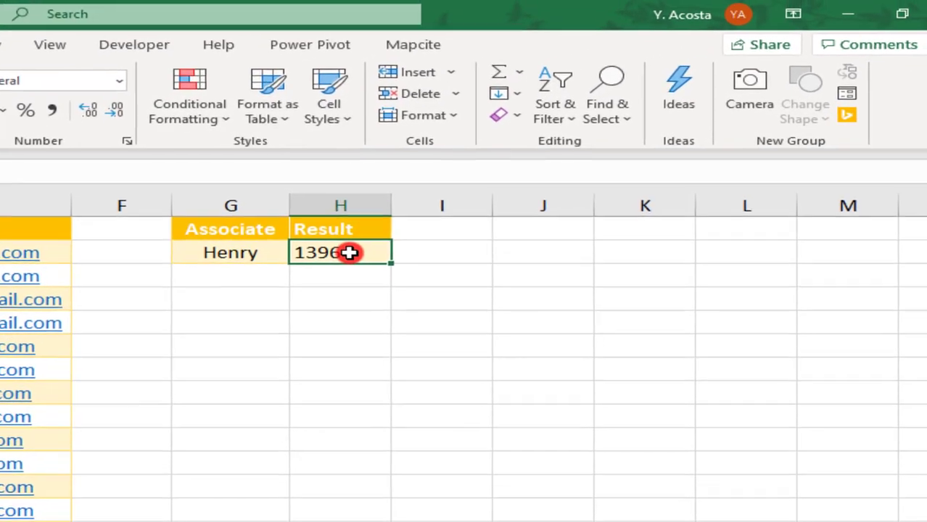
Add "Not in list" as the if_not_found argument of the XLOOKUP formula in H2
double_click(703, 142)
left_click(564, 256)
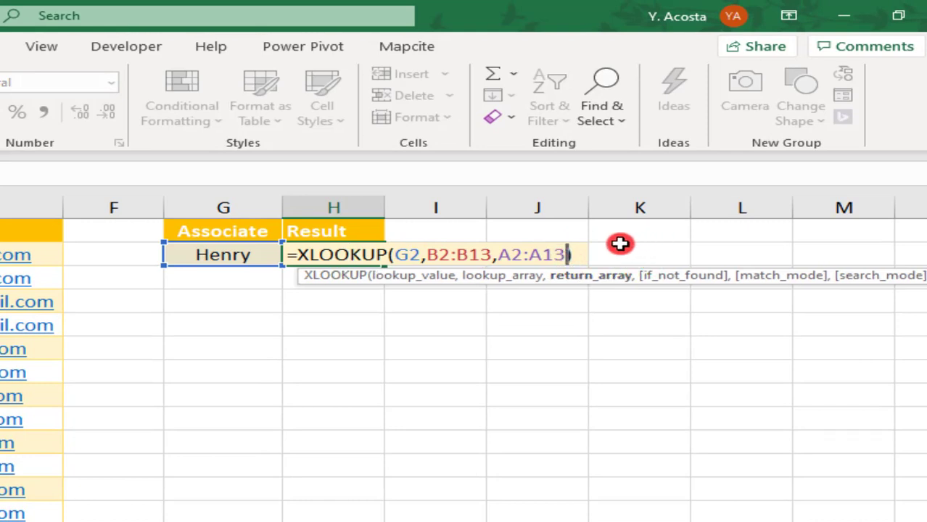
type(",")
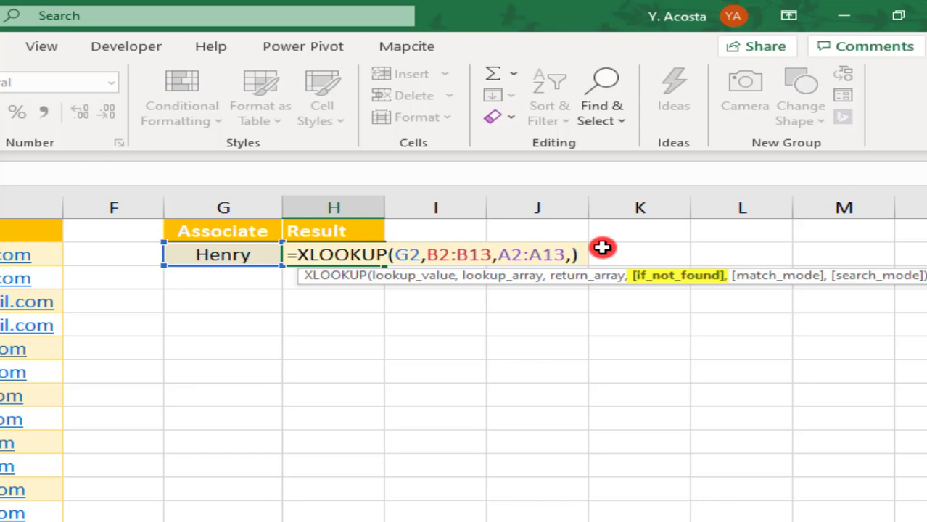
type("\")")
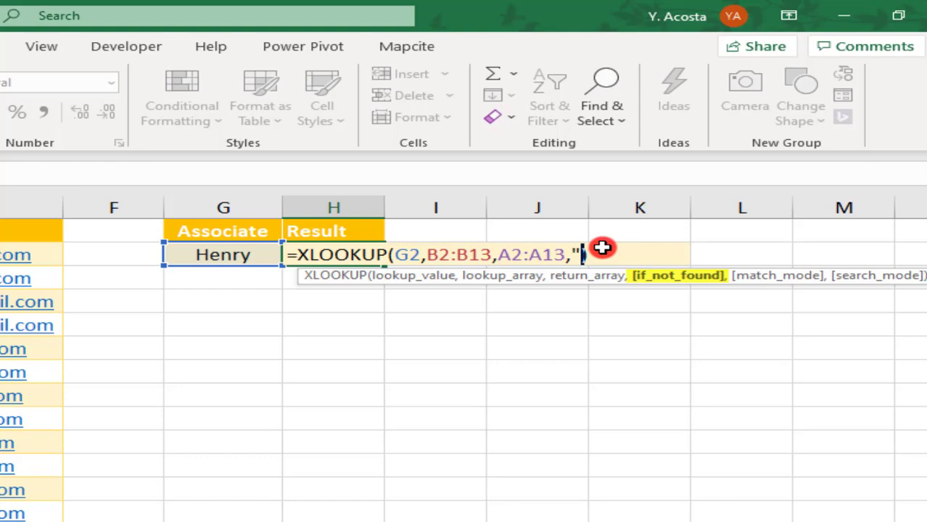
type("Not in lis")
type("t\")")
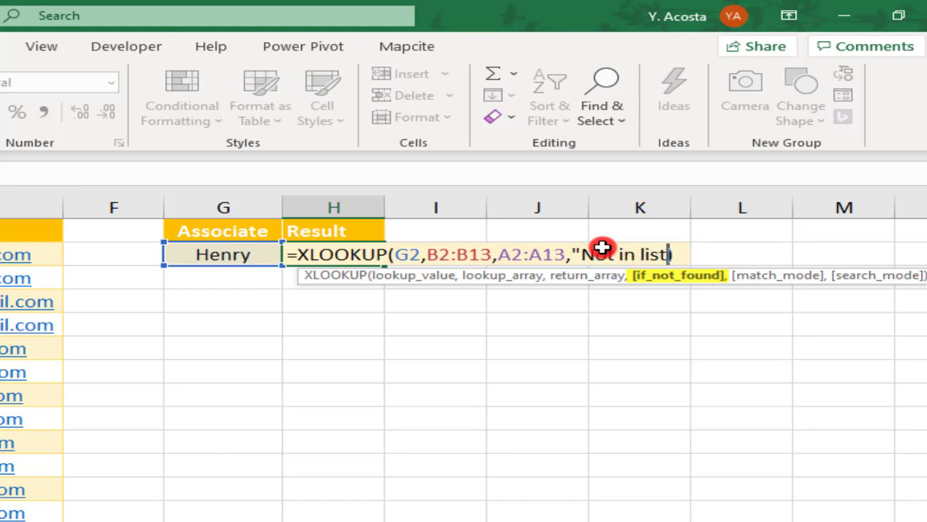
key("Return")
Replace the lookup associate in G2 with a name missing from the Associate column and check the result in H2
key("Up")
key("Left")
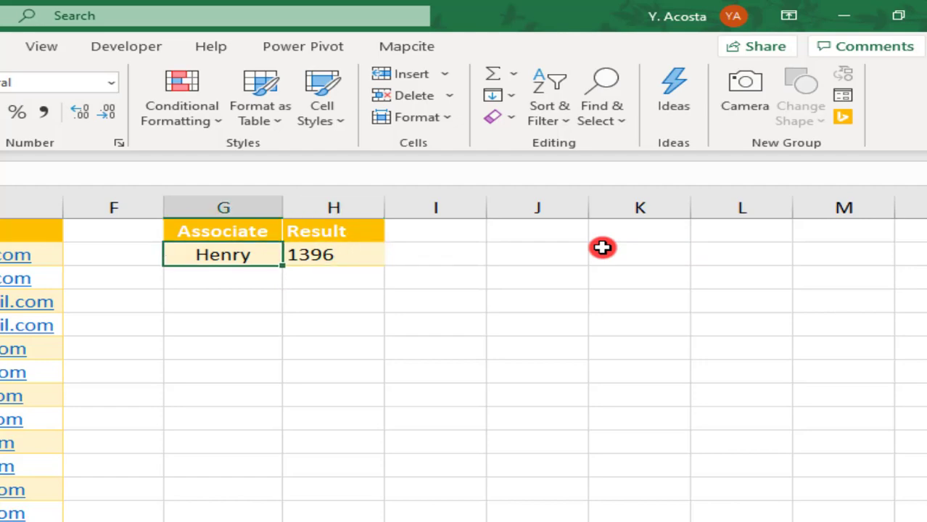
type("Jill")
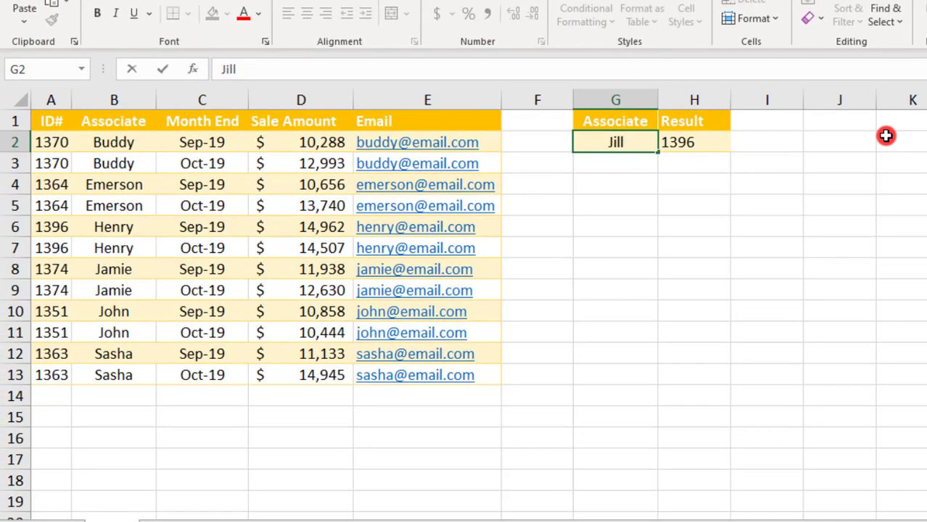
key("Return")
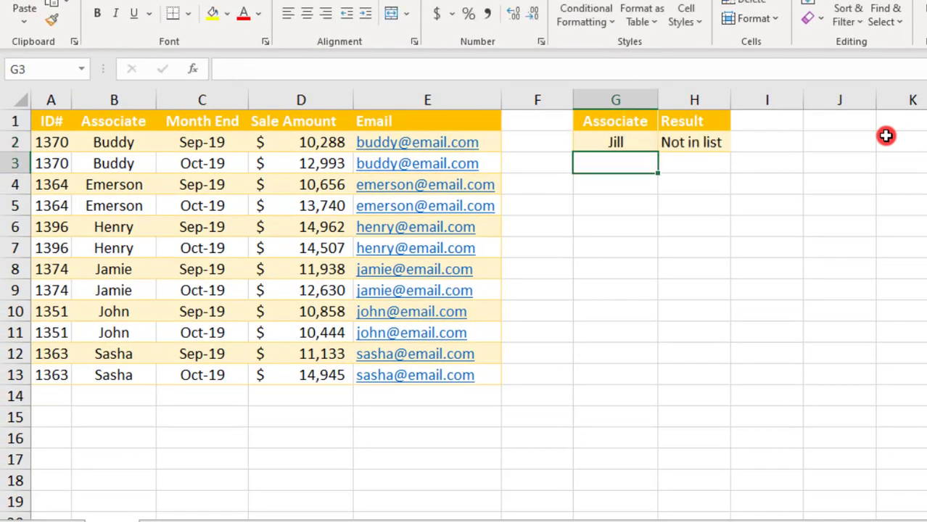
key("Up")
key("Right")
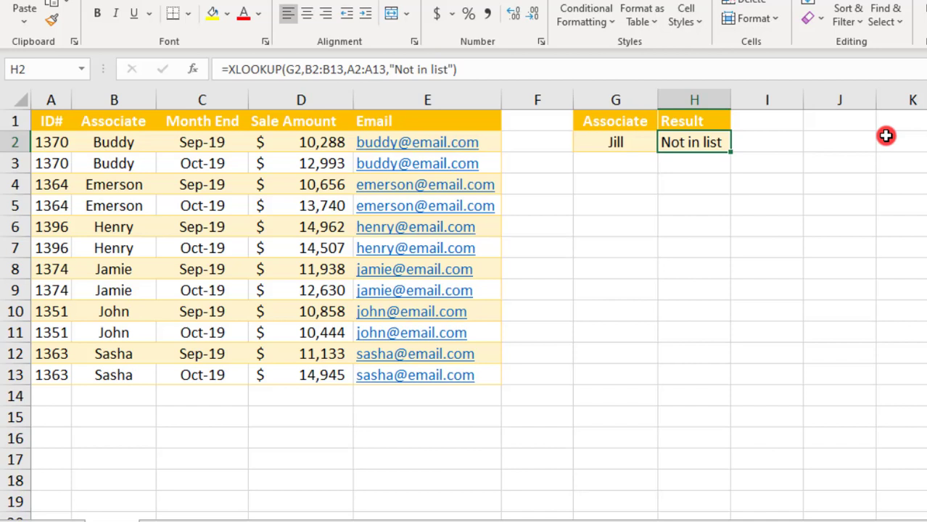
Replace the lookup name in G2 with the last listed associate's name, using the ? wildcard for its third letter
key("Left")
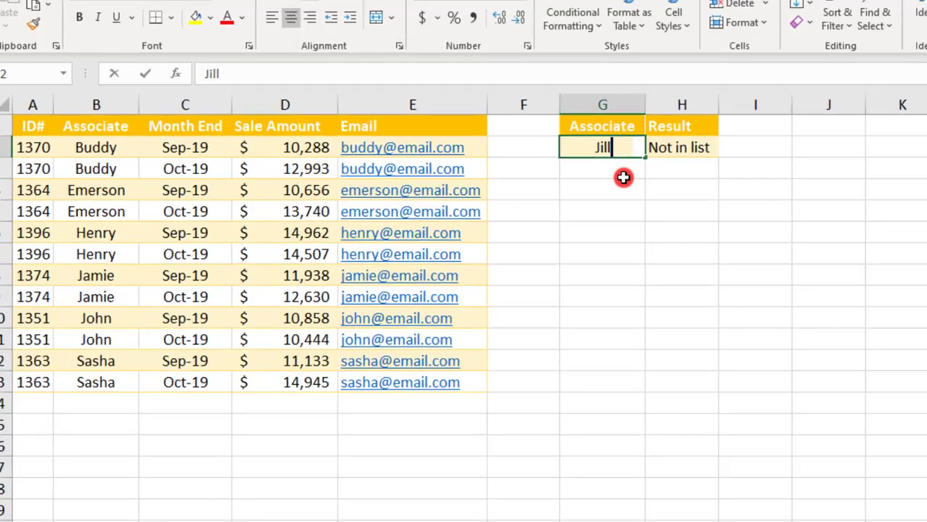
type("Sa")
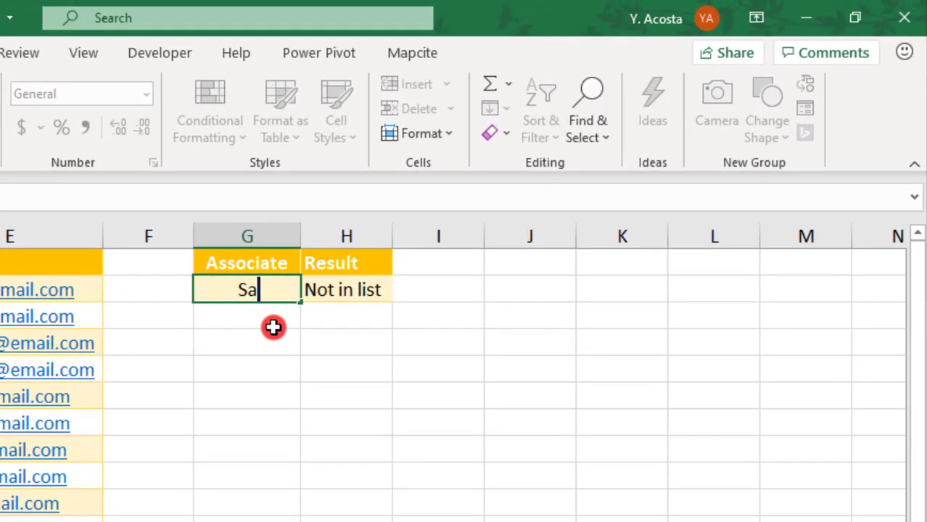
type("?ha")
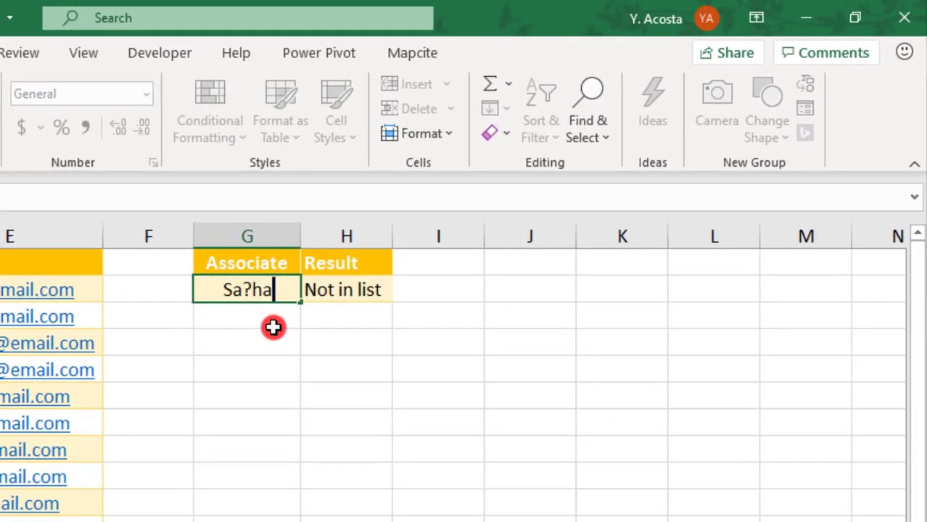
key("Tab")
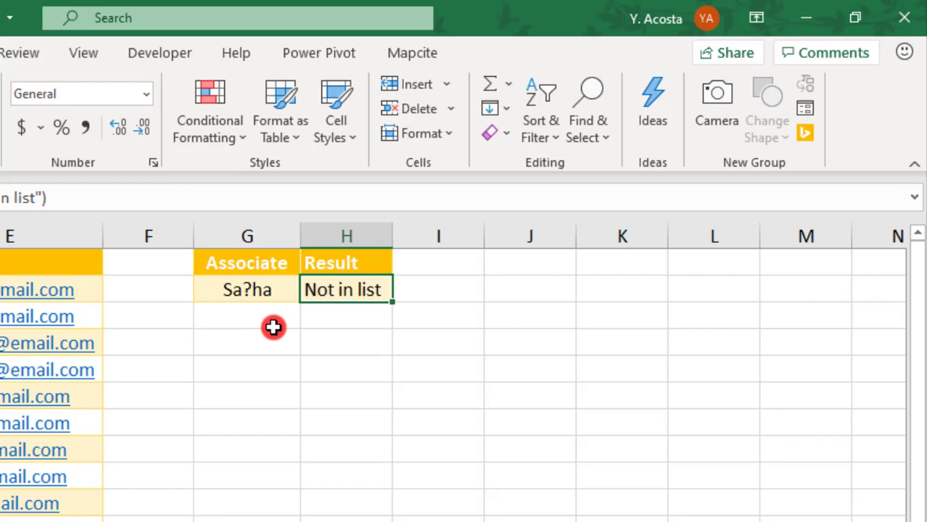
Set the match_mode argument of the H2 XLOOKUP formula to 2, wildcard character match
double_click(351, 284)
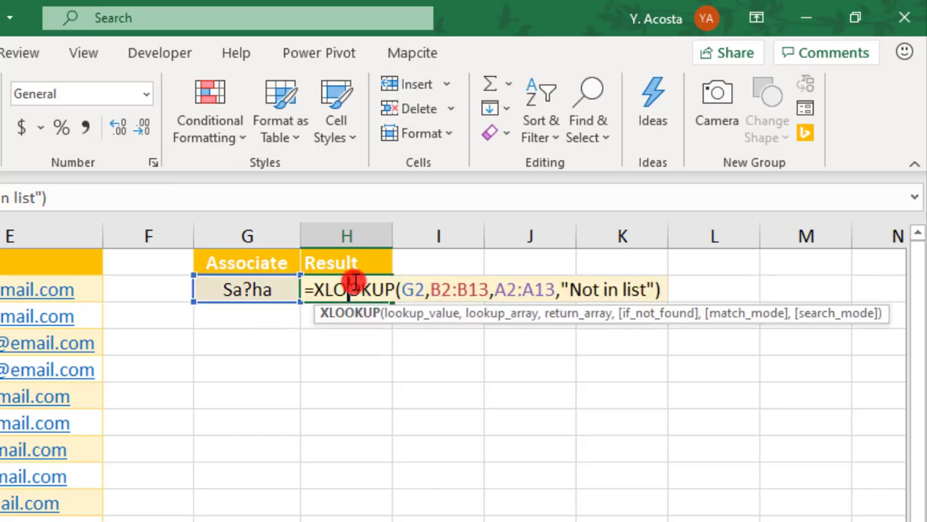
left_click(656, 287)
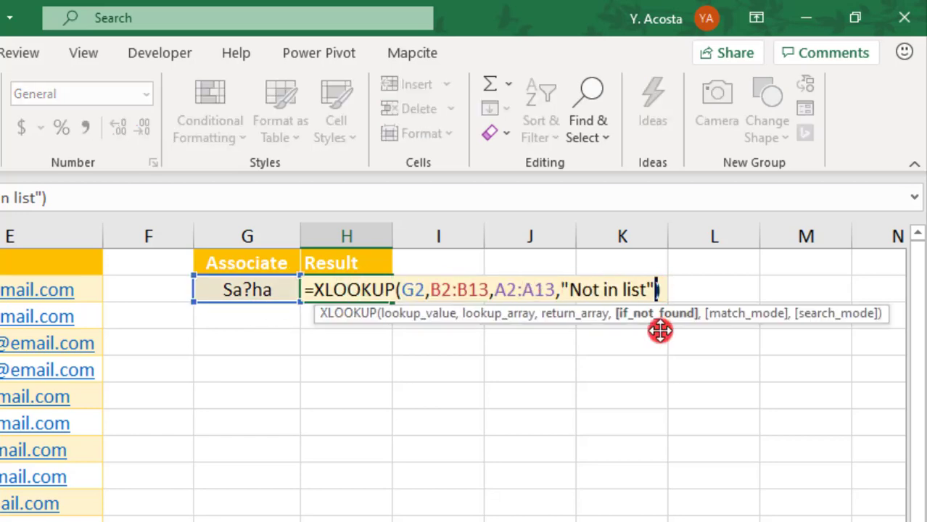
type(",")
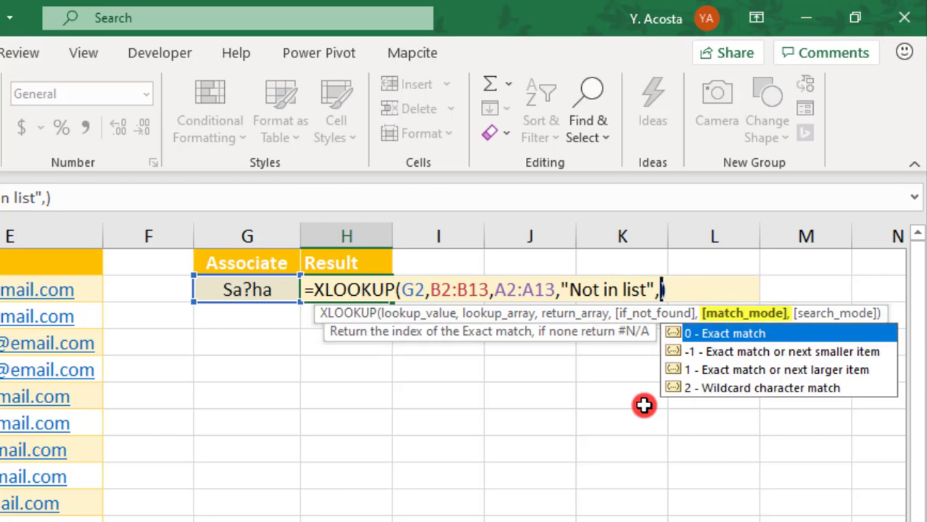
type("2")
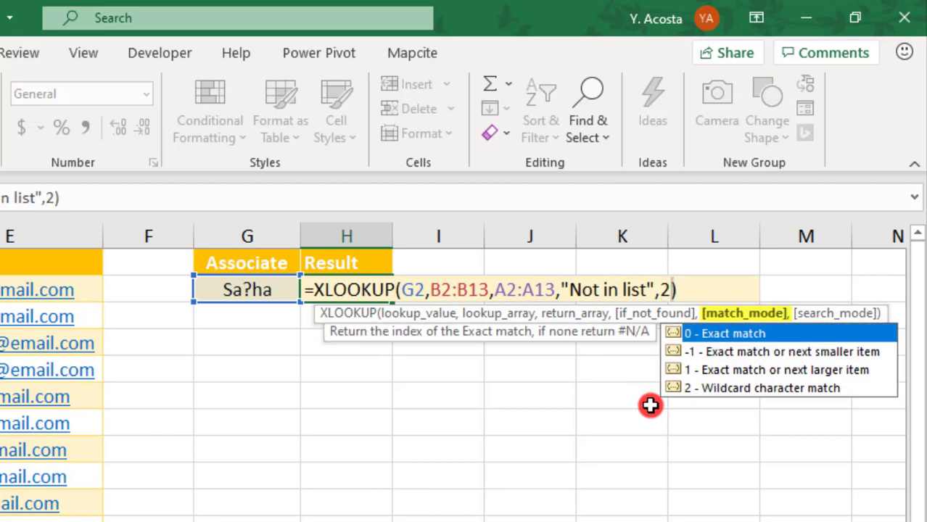
left_click(697, 389)
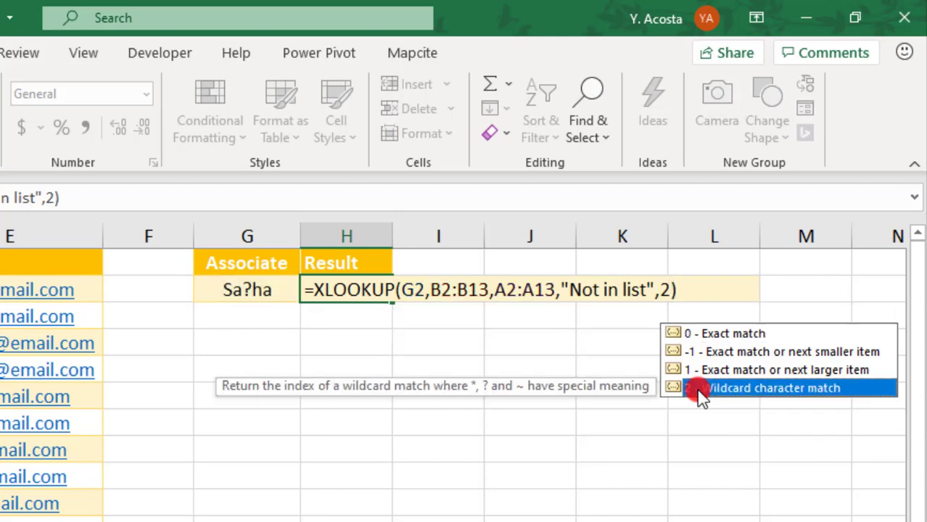
key("Return")
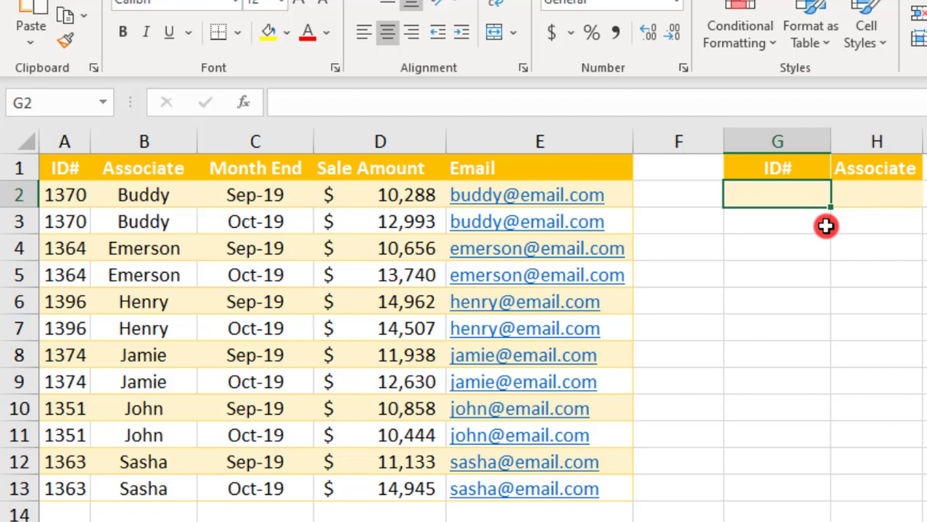
Enter an ID missing from the ID# column in G2 and begin an XLOOKUP formula in H2 with G2 as lookup value
type("1372")
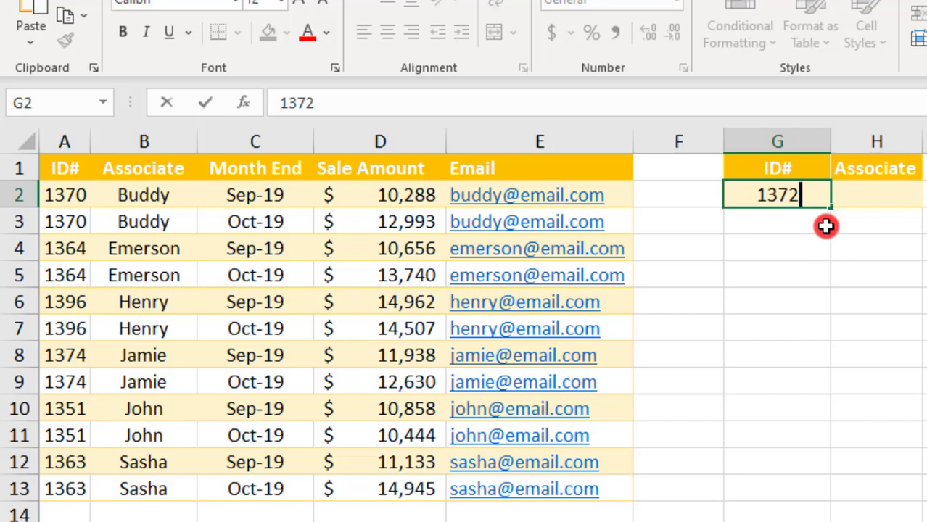
key("Tab")
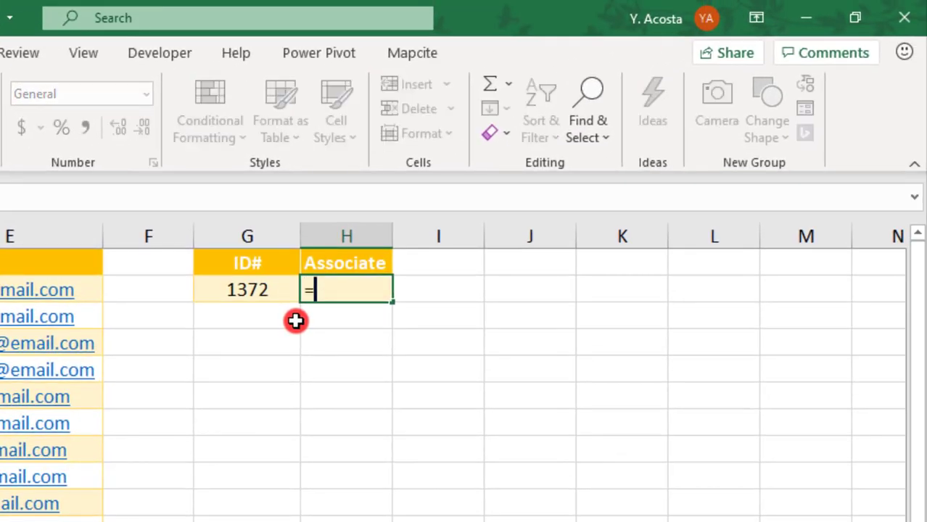
type("XLO")
key("Tab")
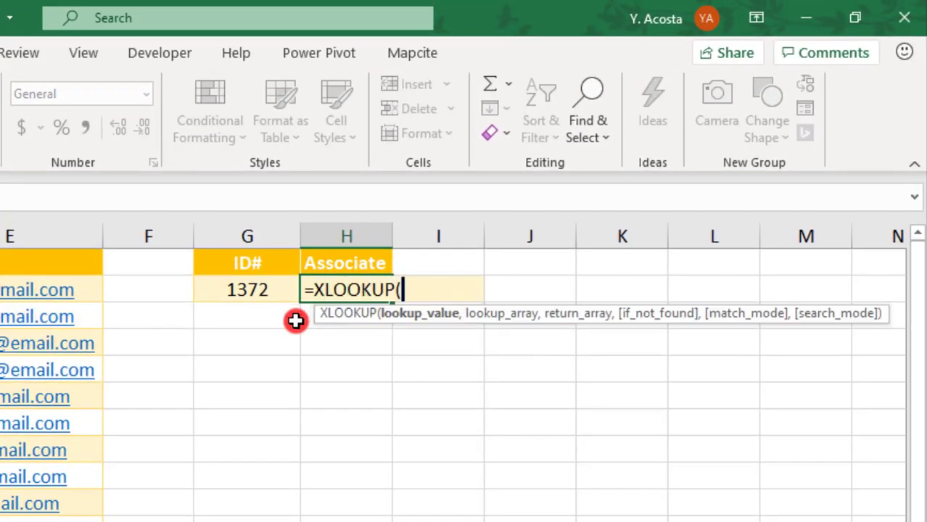
key("Left")
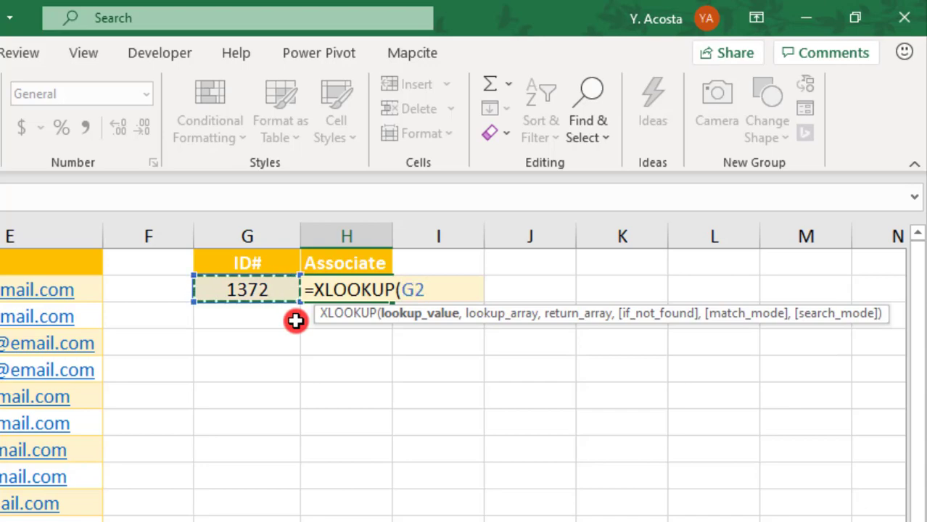
type(",")
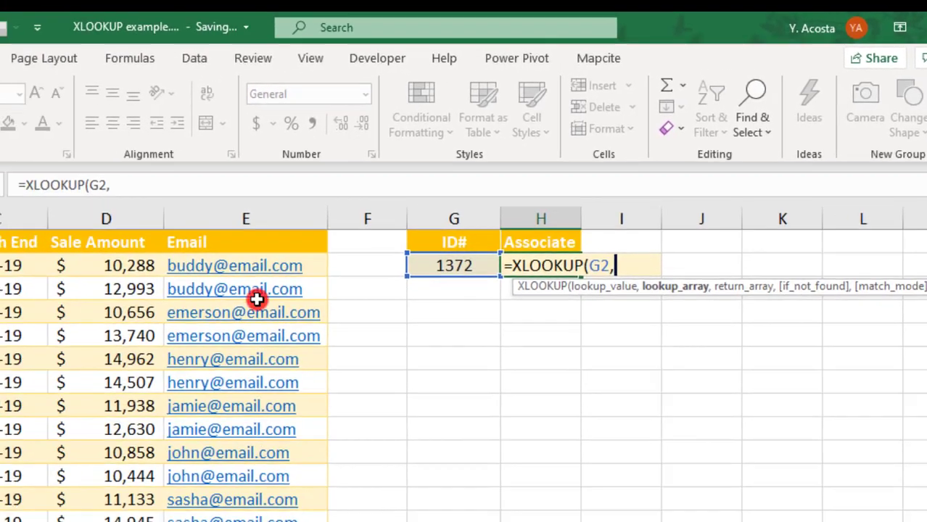
Add the ID# cells A2:A13 as lookup array and the Associate cells B2:B13 as return array to the H2 XLOOKUP formula
left_click_drag(76, 243, 60, 471)
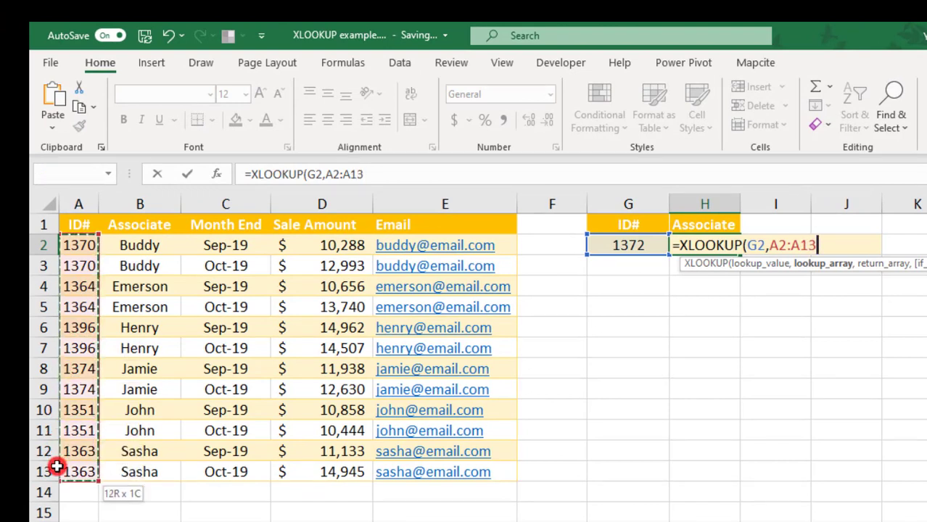
type(",")
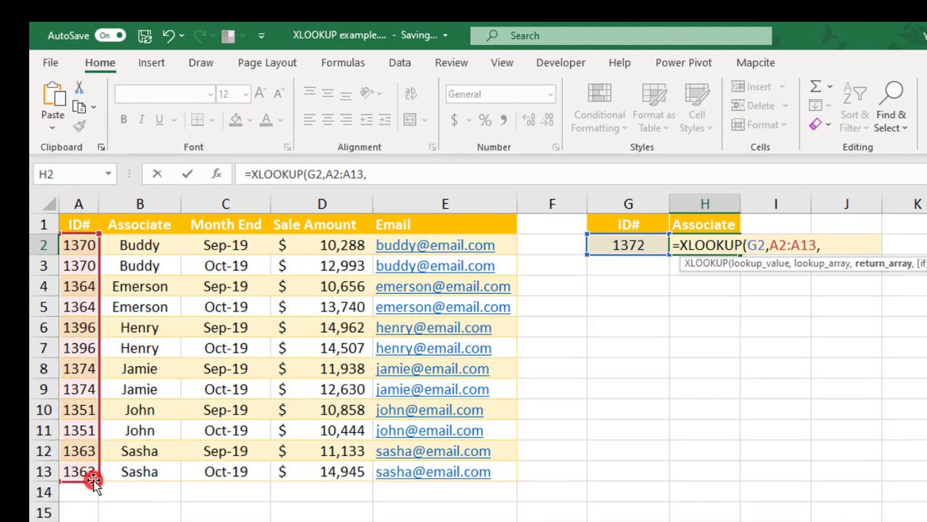
left_click_drag(160, 241, 161, 469)
type(",")
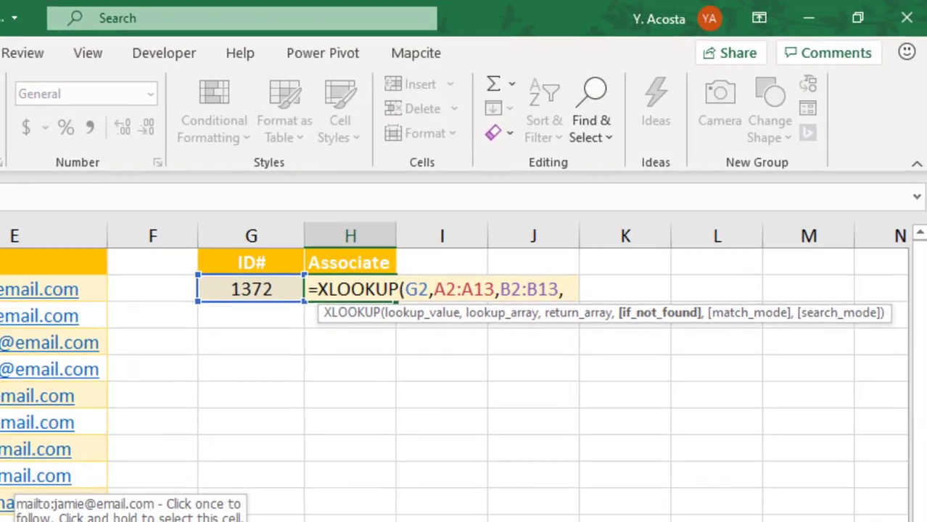
Leave if_not_found empty, finish the formula with match_mode -1, exact match or next smaller item, and compare the result with the table
type(",")
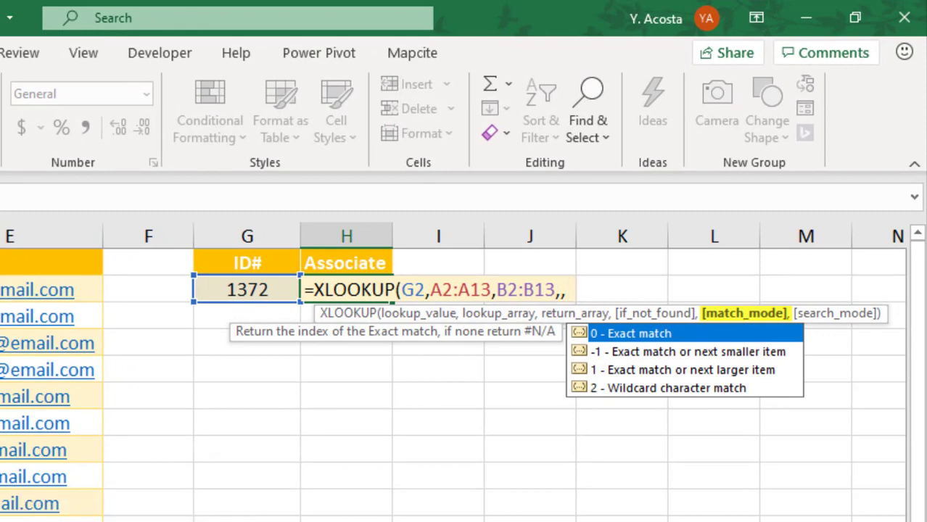
left_click(647, 352)
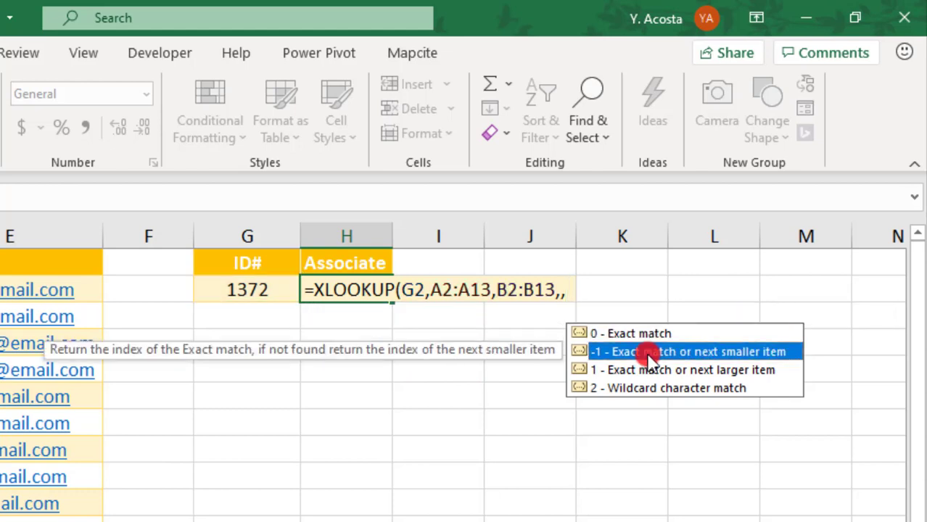
double_click(648, 352)
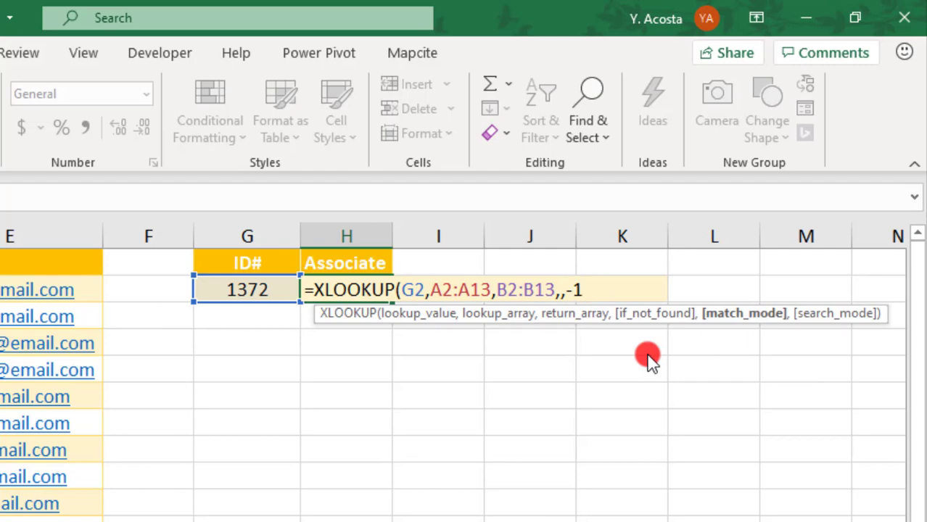
key("Return")
key("Up")
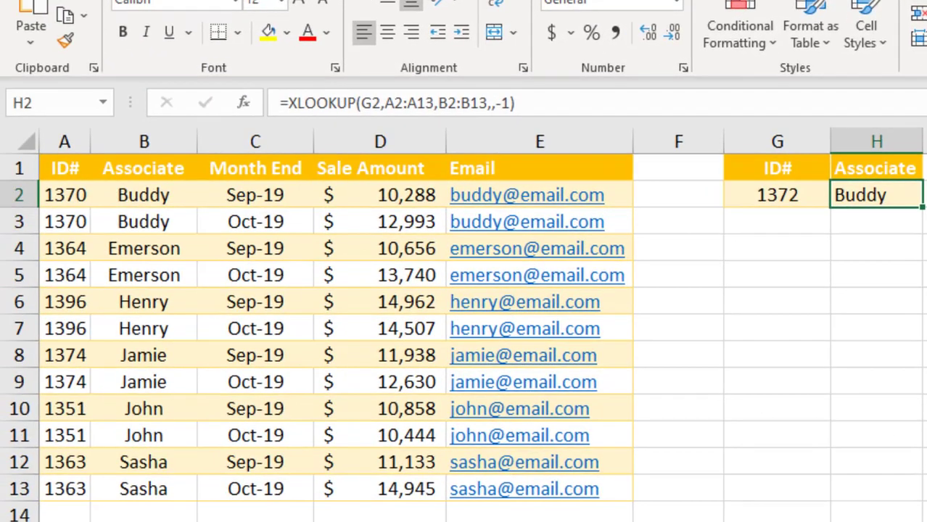
left_click_drag(75, 196, 75, 480)
left_click(178, 435)
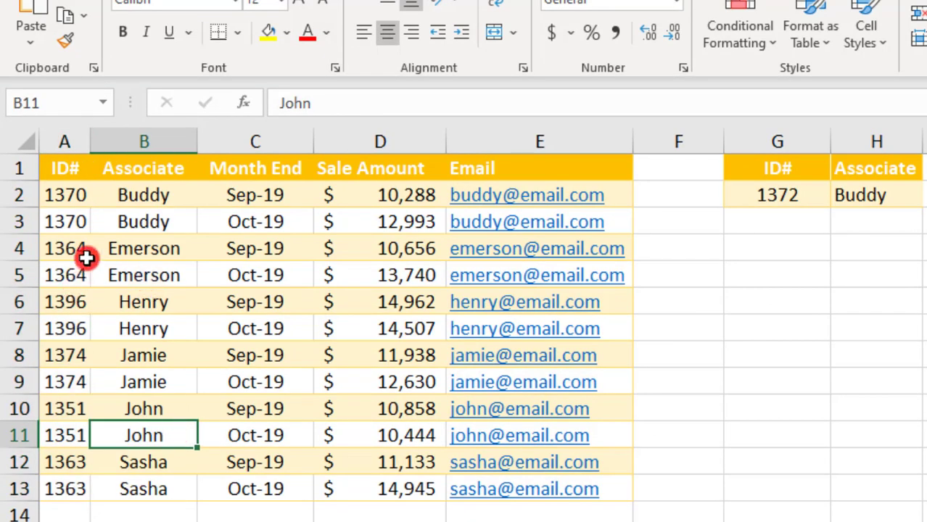
left_click_drag(60, 224, 197, 231)
left_click(885, 211)
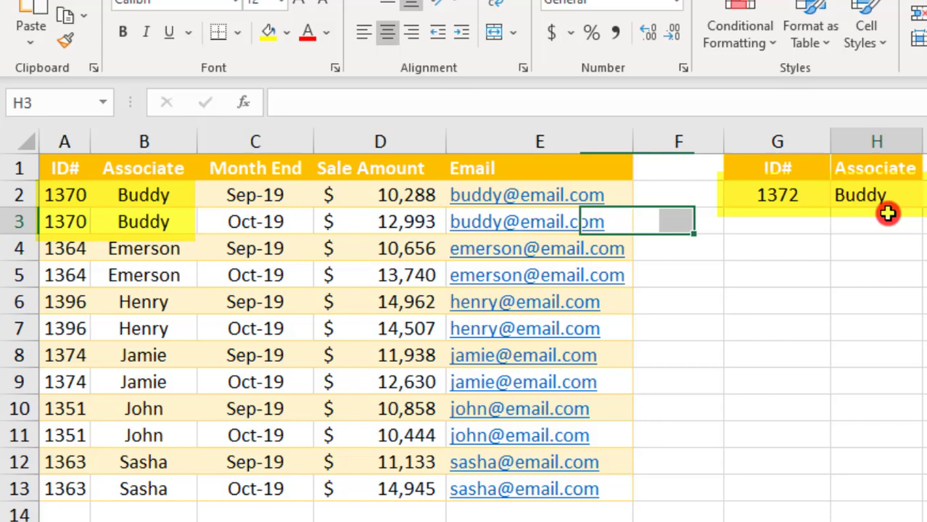
Change match_mode in the H2 formula to 1, exact match or next larger item, and compare the result with the table
left_click(887, 187)
double_click(890, 191)
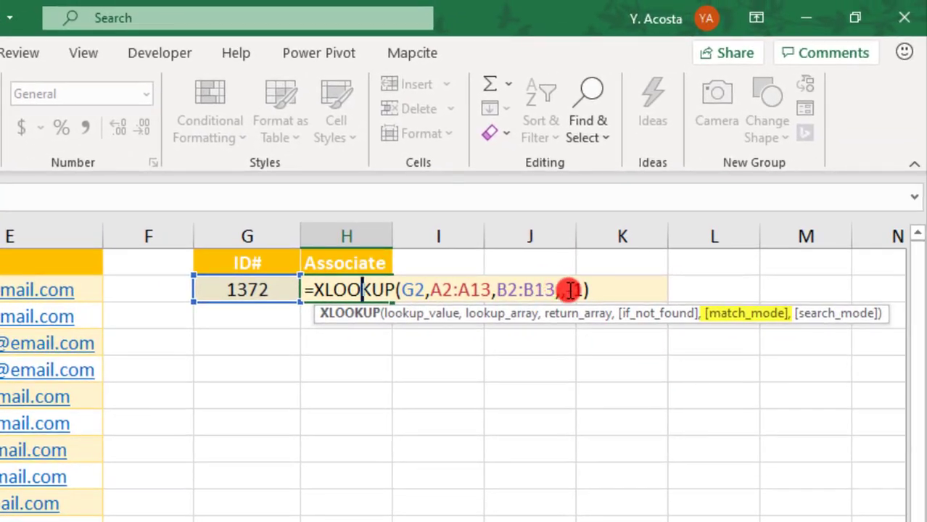
left_click(578, 290)
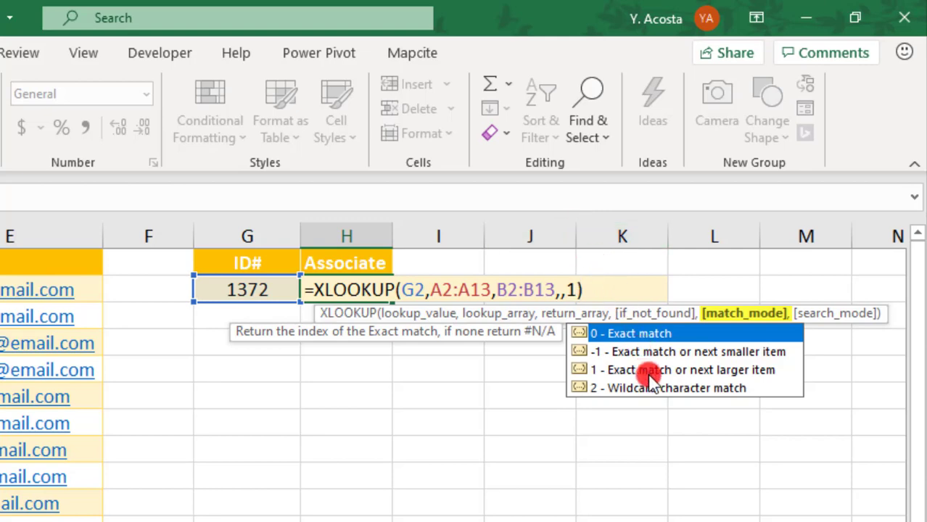
key("Return")
key("Up")
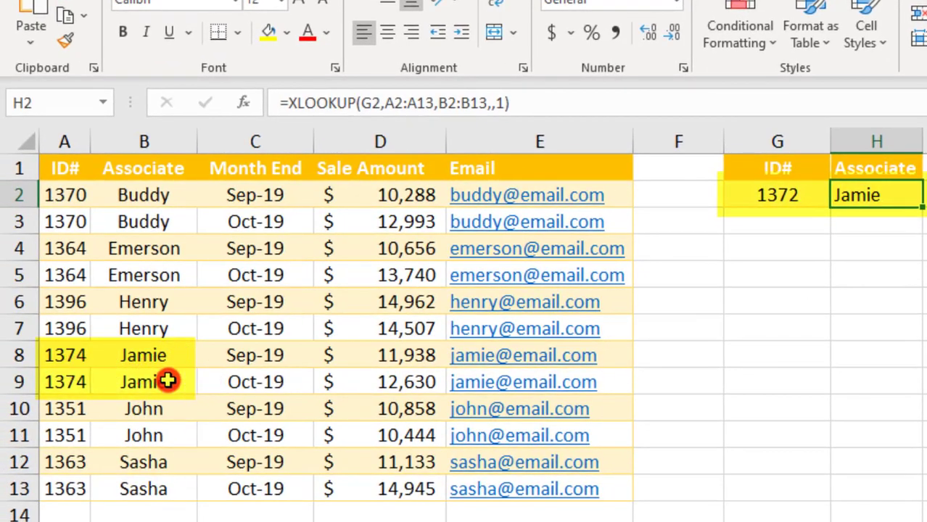
left_click_drag(58, 353, 145, 354)
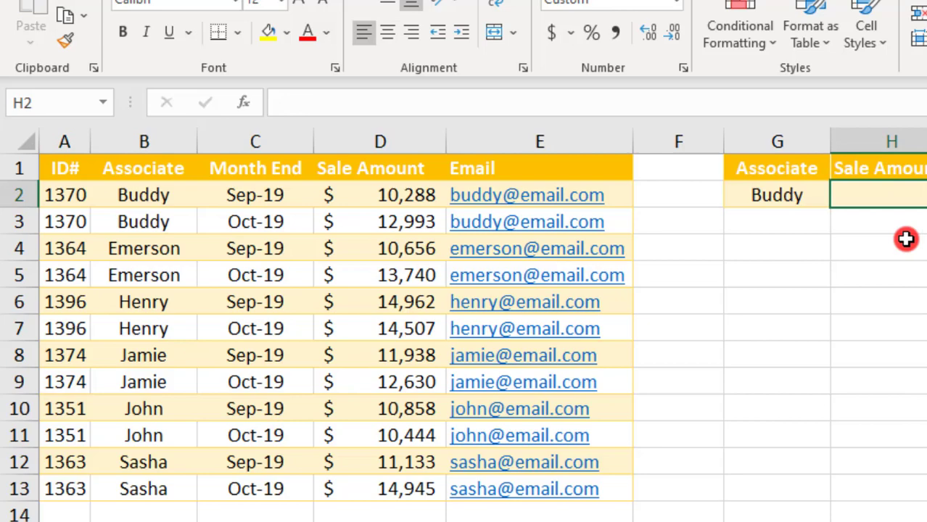
Begin an XLOOKUP formula in H2 under Sale Amount, with G2 as lookup value and B2:B13 as lookup array
type("=")
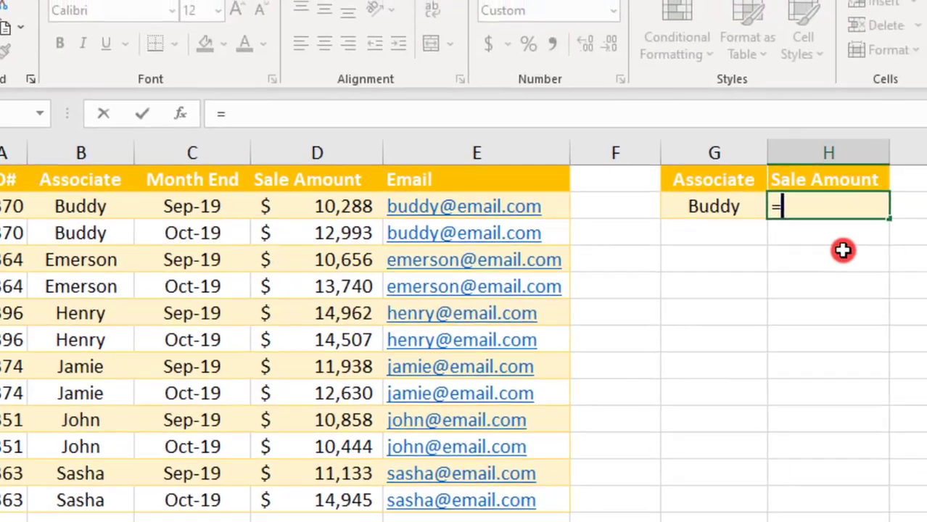
type("XLOO")
key("Tab")
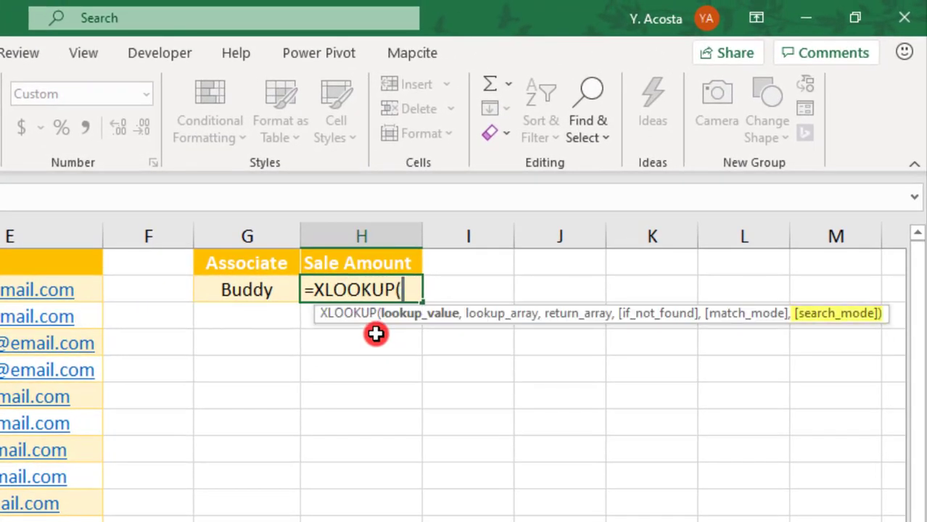
key("Left")
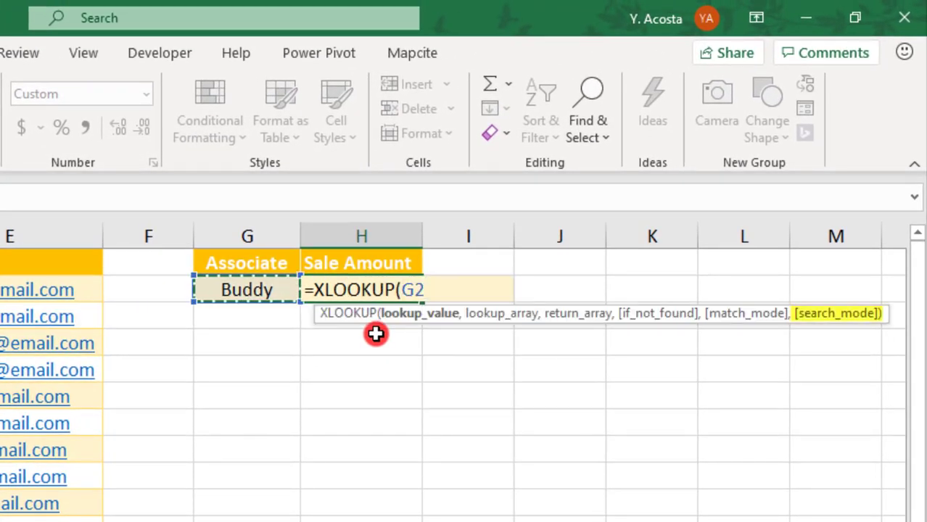
type(",")
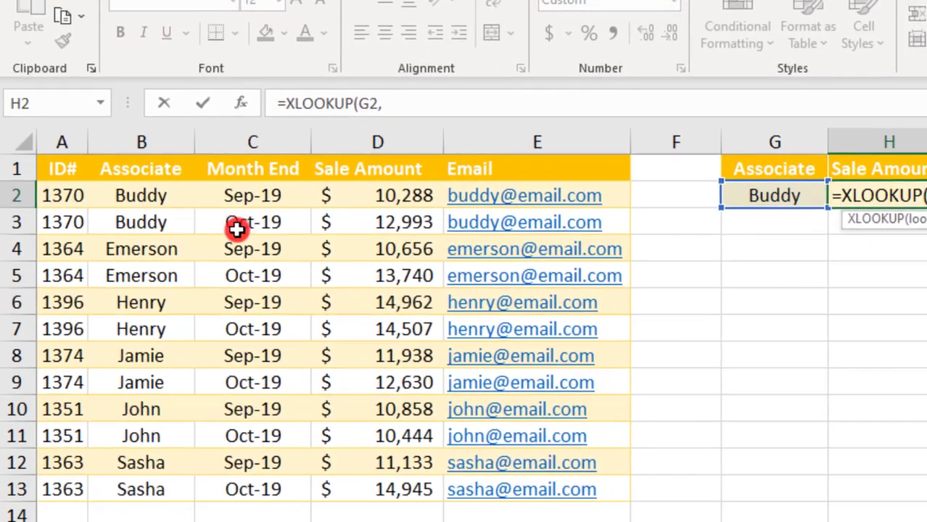
left_click_drag(172, 191, 175, 489)
type(",")
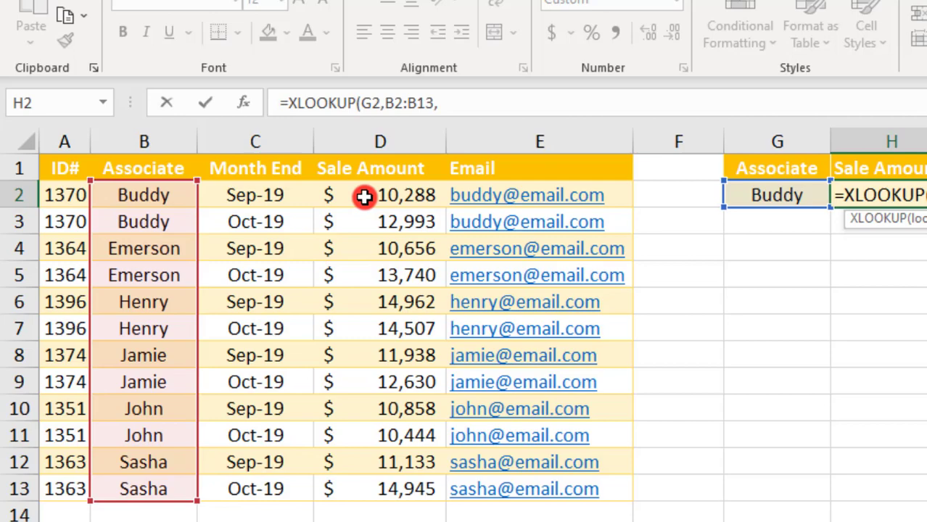
Complete the formula with D2:D13 as return array and search_mode 1, leaving if_not_found and match_mode empty
left_click_drag(364, 193, 372, 482)
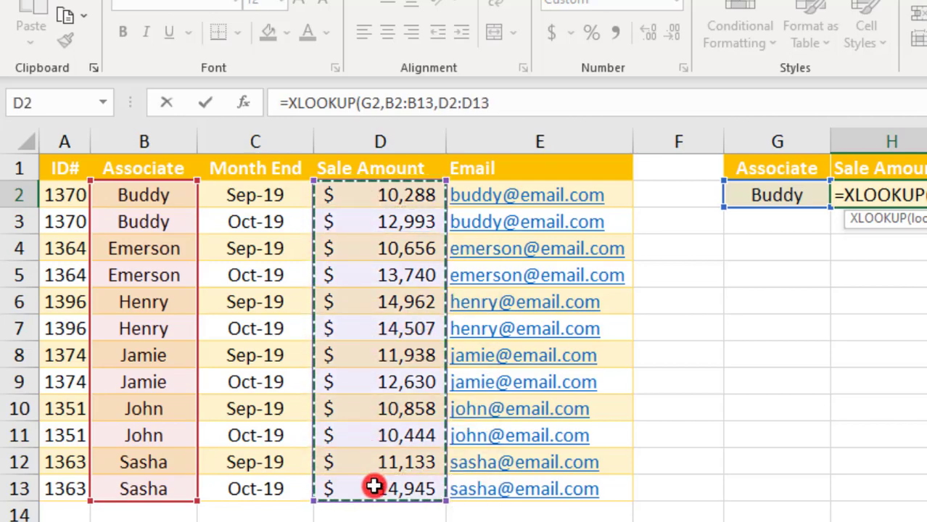
type(",,,1")
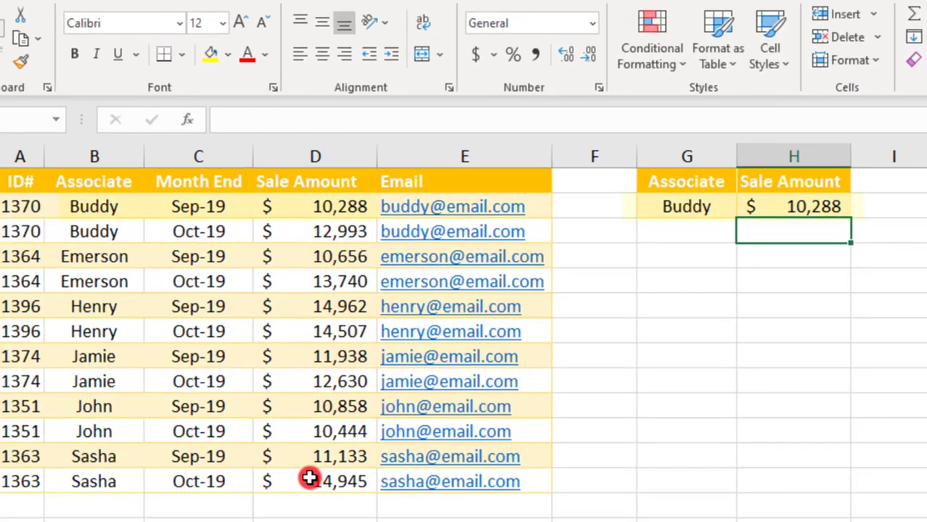
key("Return")
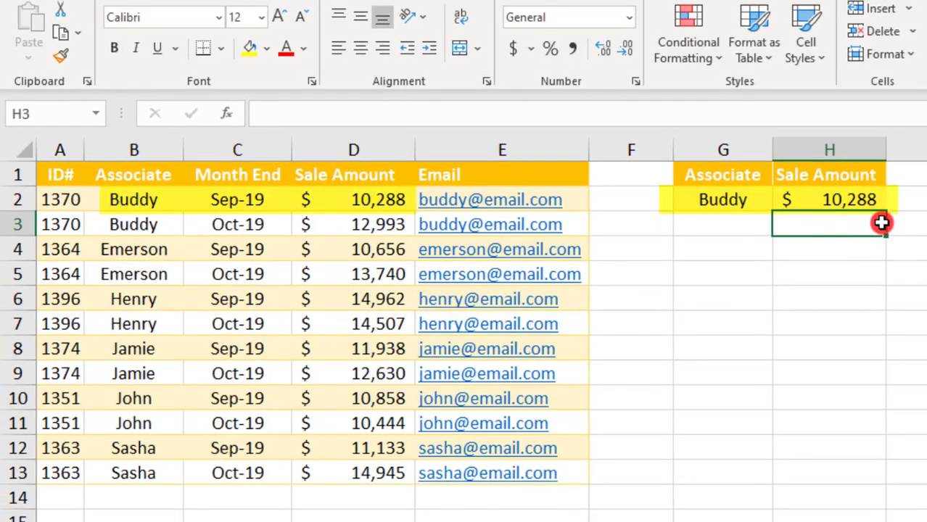
Change search_mode in the H2 Sale Amount formula to -1, search last-to-first, and review the formula
left_click(858, 198)
double_click(771, 208)
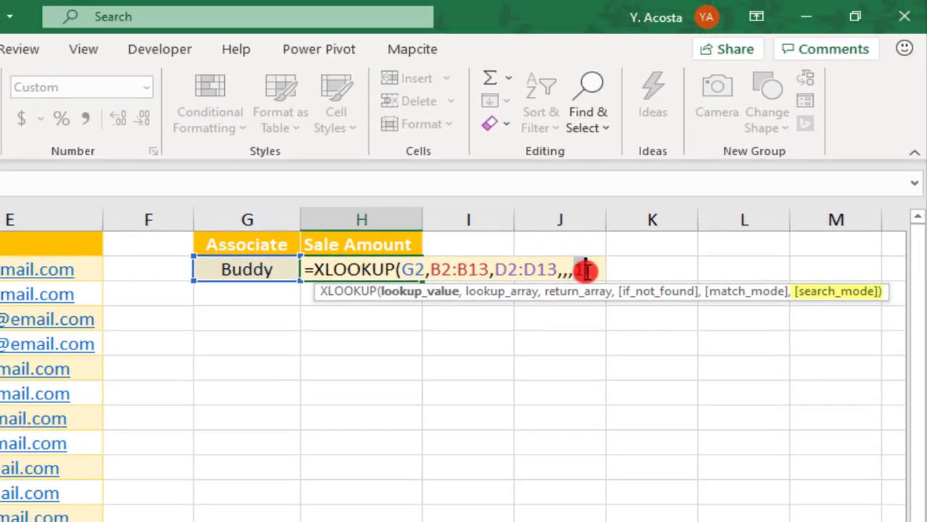
type("-1")
left_click(634, 326)
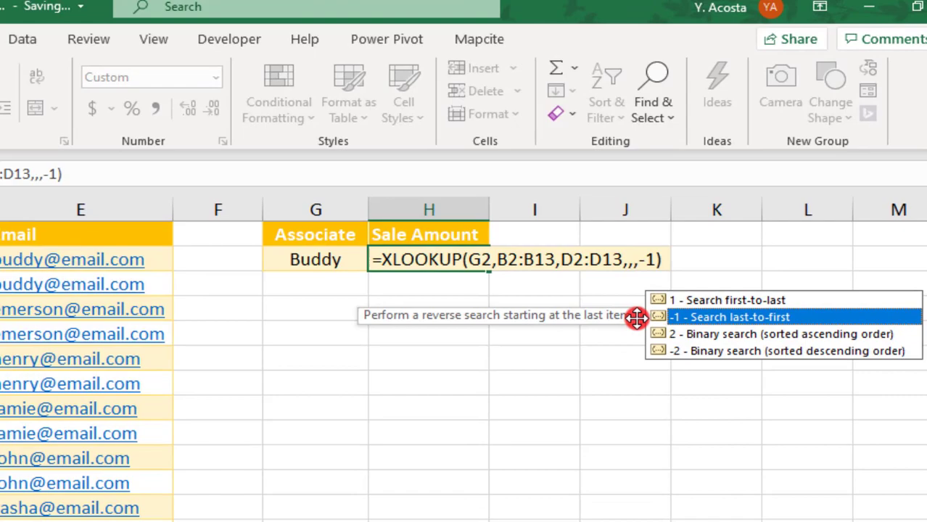
key("Return")
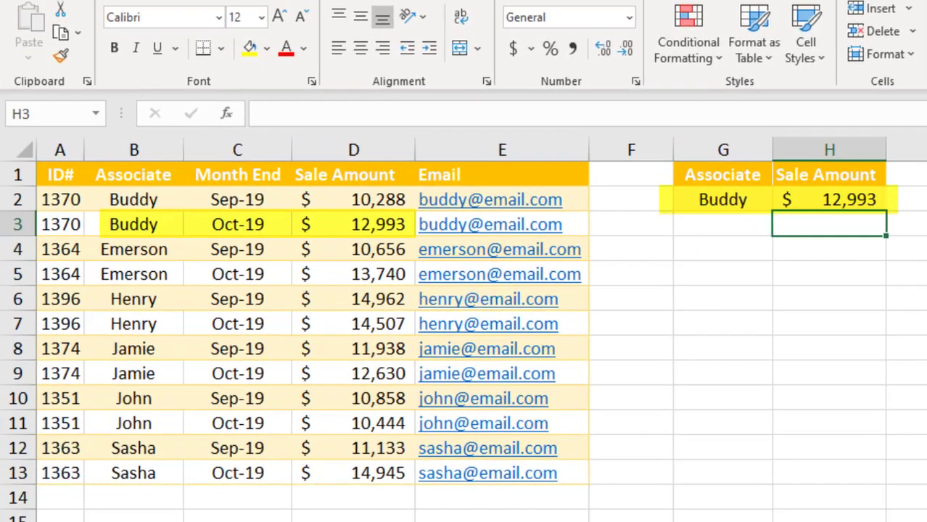
left_click(829, 200)
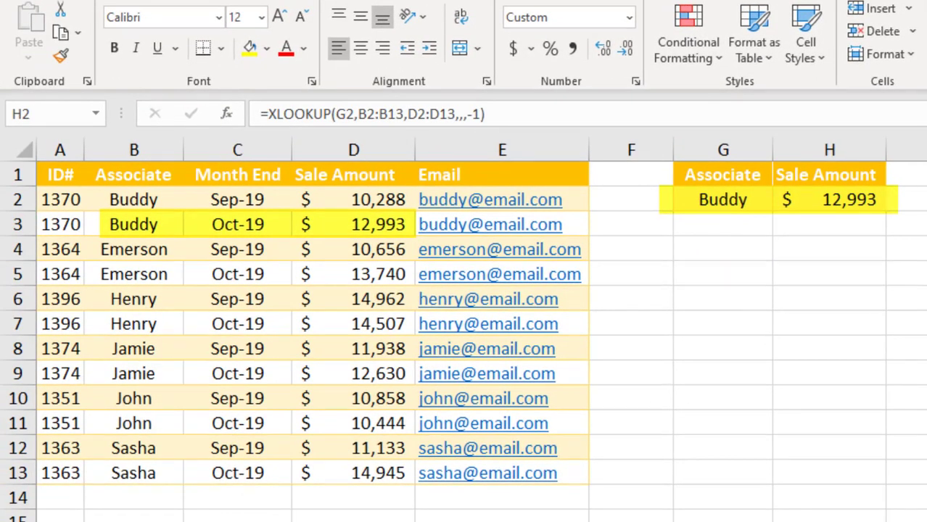